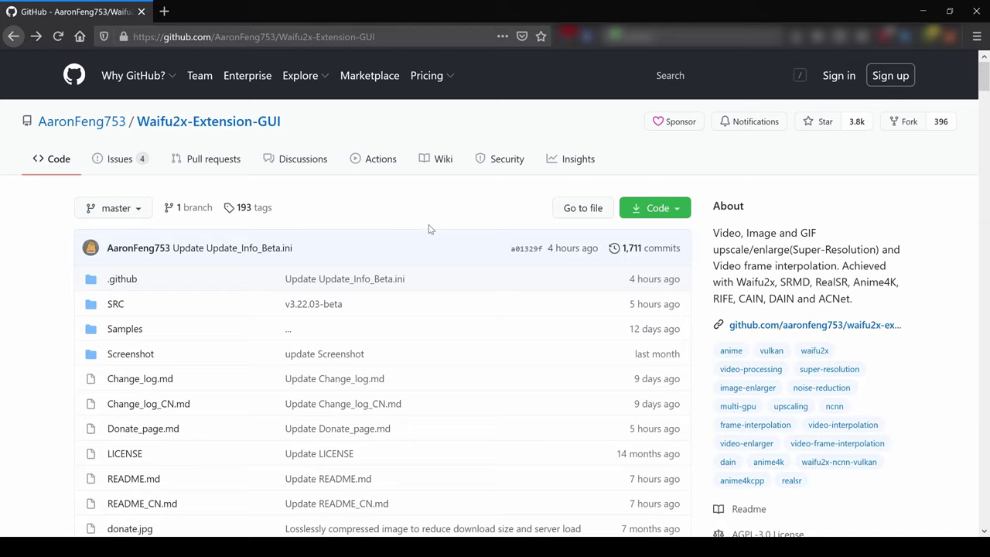
# Open the v3.21.13 release of Waifu2x-Extension-GUI on GitHub and locate its download links.
pyautogui.click(375, 36)
pyautogui.moveTo(375, 37); pyautogui.dragTo(133, 36)
pyautogui.click(24, 297)
pyautogui.scroll(-4, 474, 200)
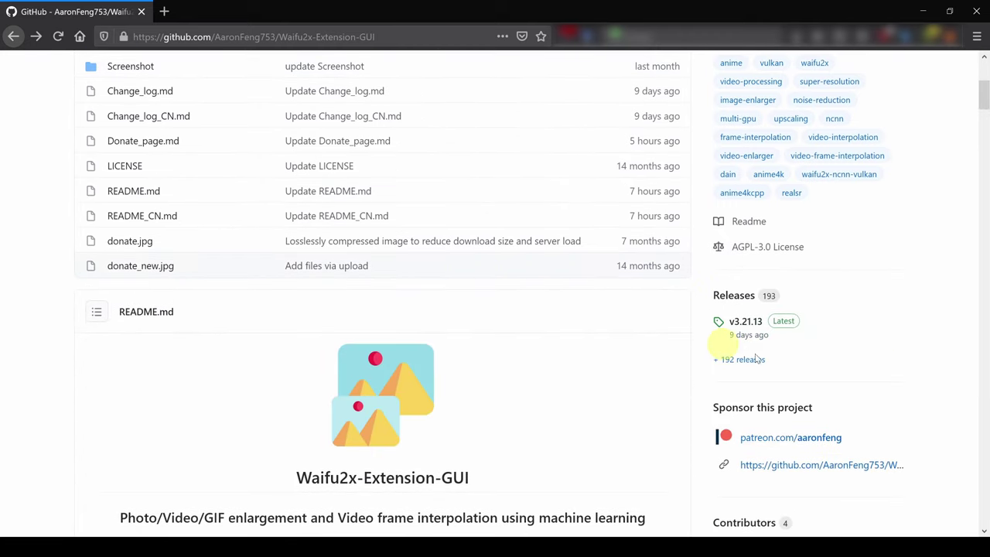
pyautogui.click(749, 322)
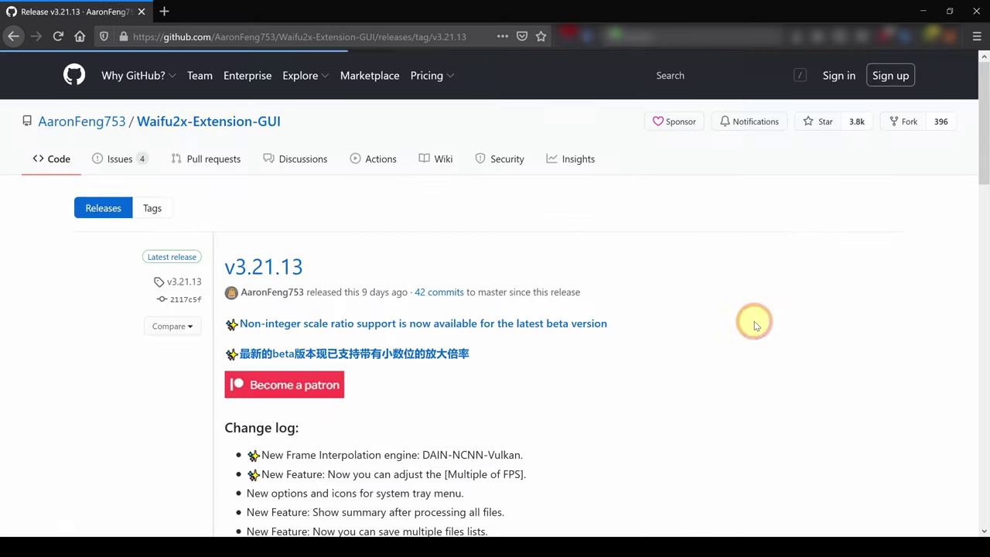
pyautogui.scroll(-4, 442, 271)
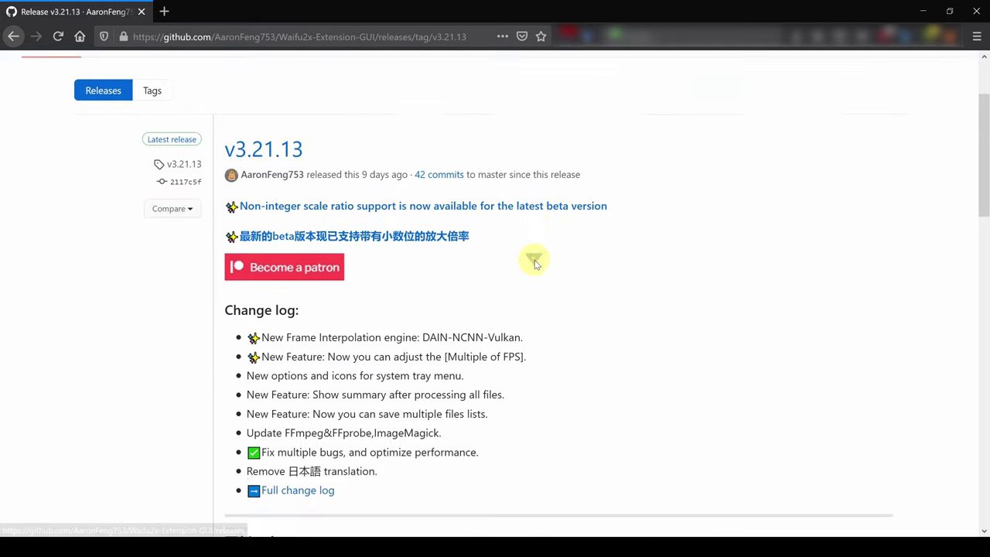
pyautogui.scroll(-5, 533, 267)
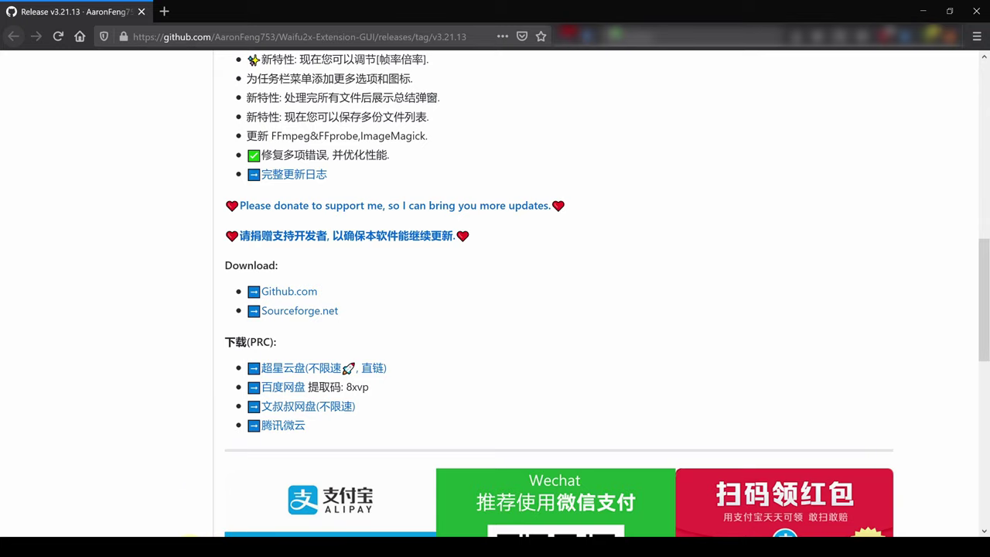
# Launch Waifu2x-Extension-GUI-Start.bat from the upscale-interpolate folder and show the program's Home page in a maximized window.
pyautogui.click(155, 545)
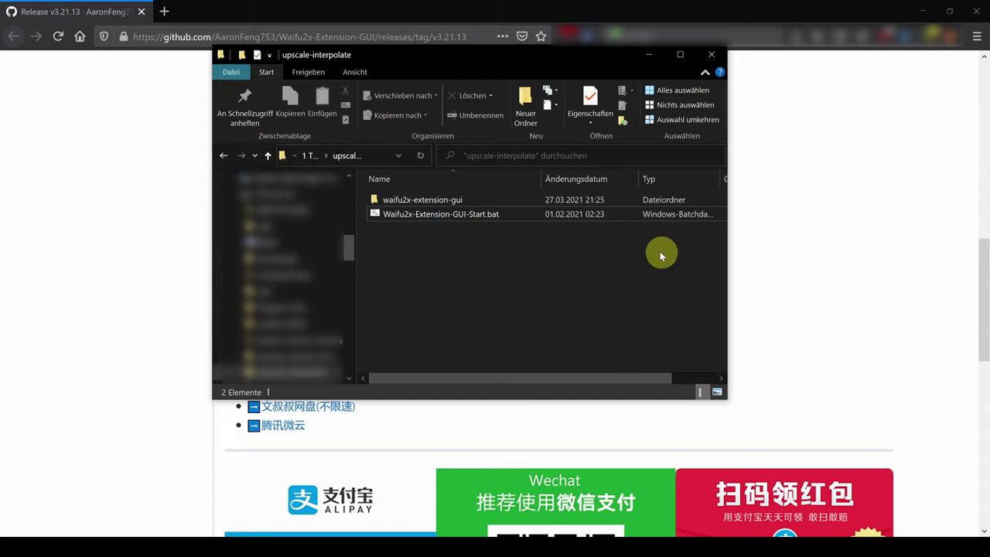
pyautogui.click(451, 276)
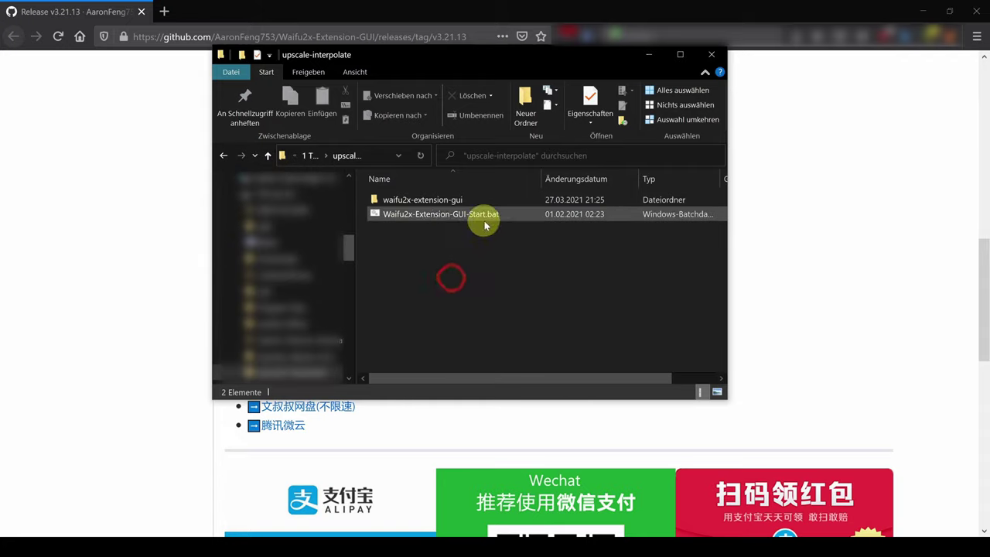
pyautogui.click(486, 222)
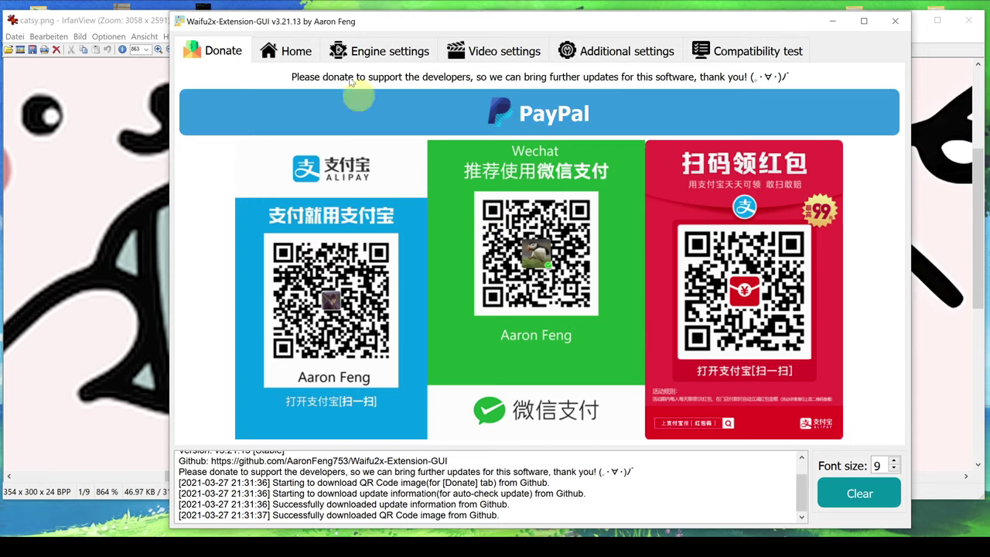
pyautogui.click(292, 53)
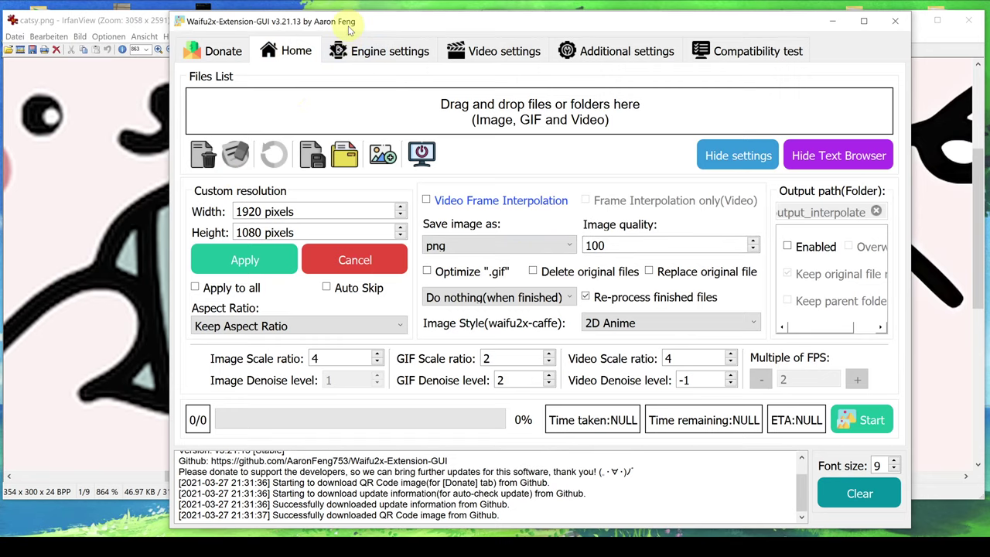
pyautogui.moveTo(350, 28); pyautogui.dragTo(340, 2)
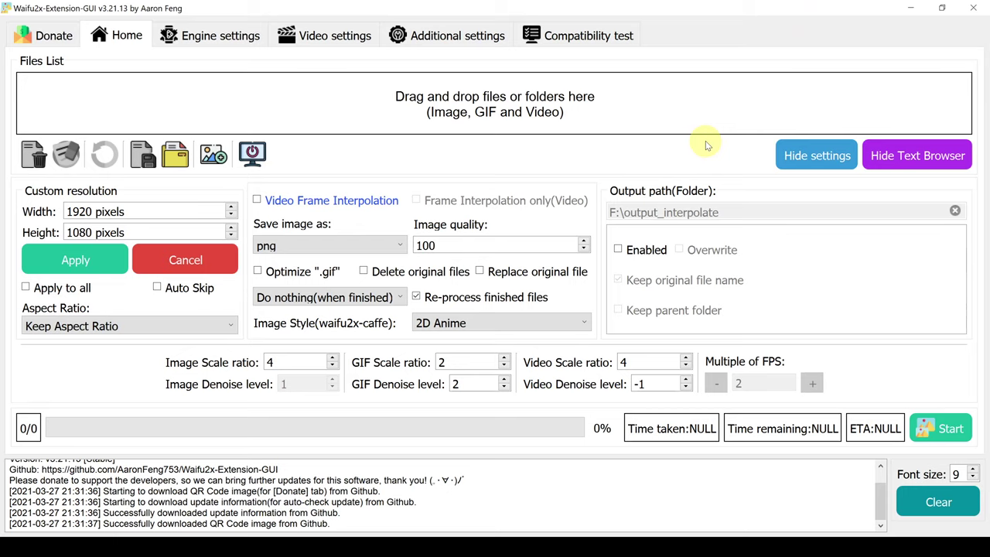
# Run the compatibility test and let the software adjust the engine settings automatically from its results.
pyautogui.click(566, 36)
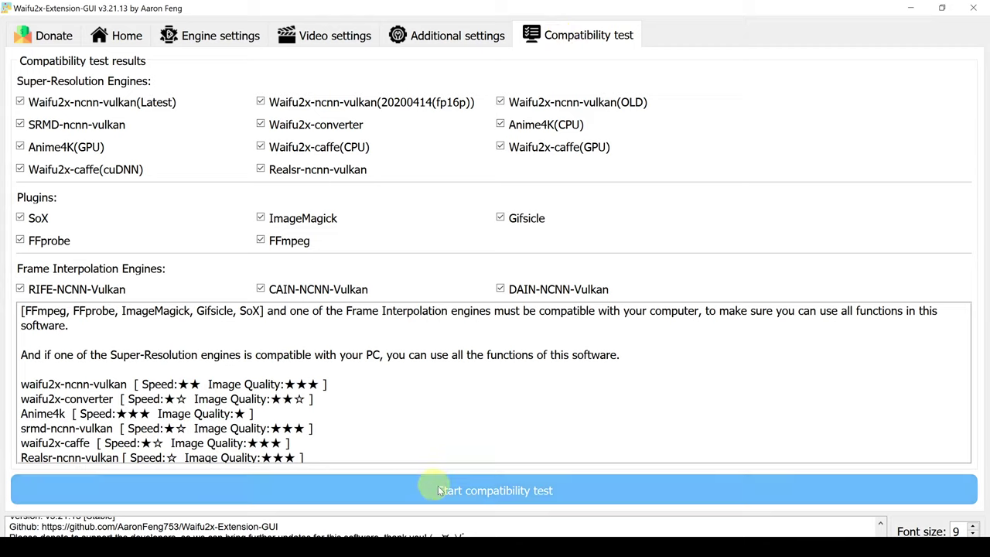
pyautogui.click(525, 493)
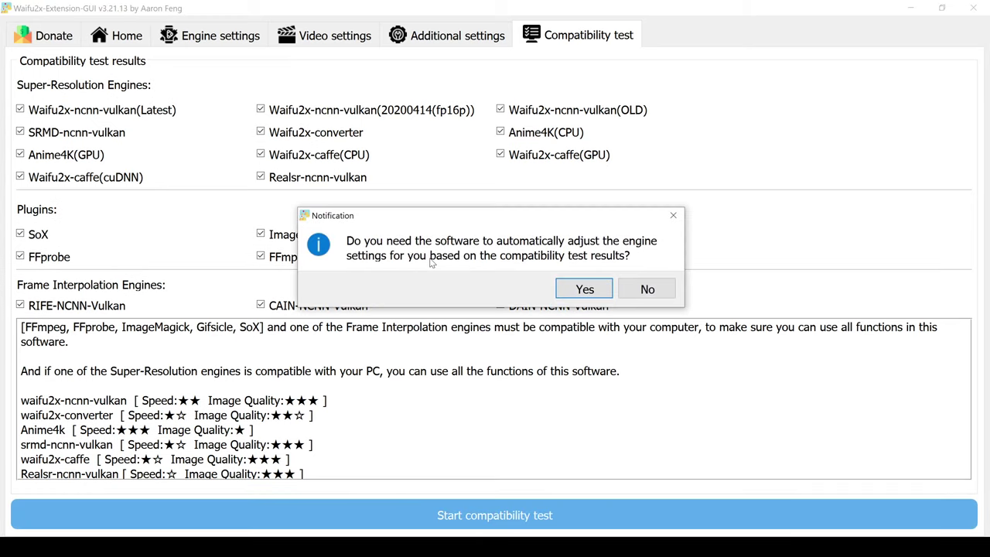
pyautogui.click(584, 290)
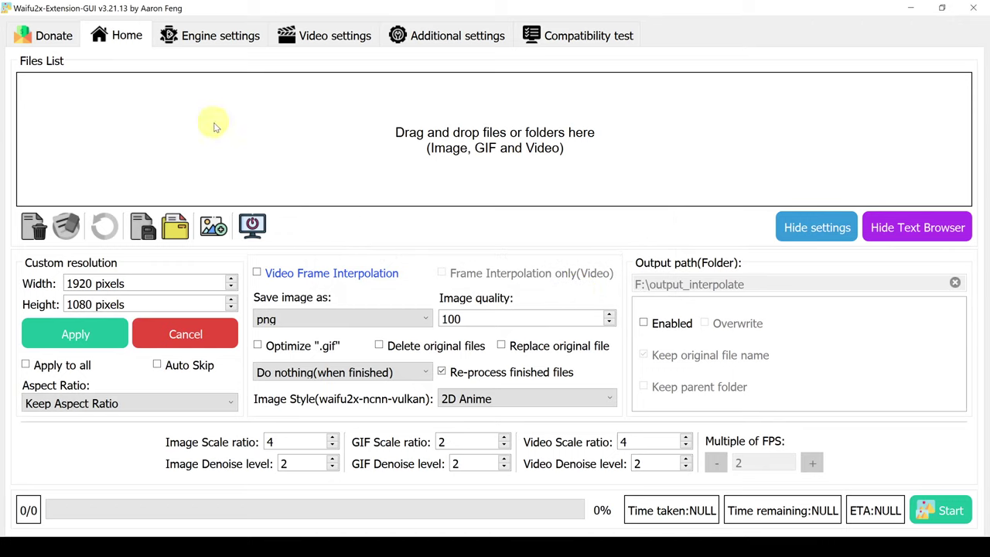
# Add the image catsy.png to the Home page's files list.
pyautogui.moveTo(215, 126)
pyautogui.moveTo(408, 136)
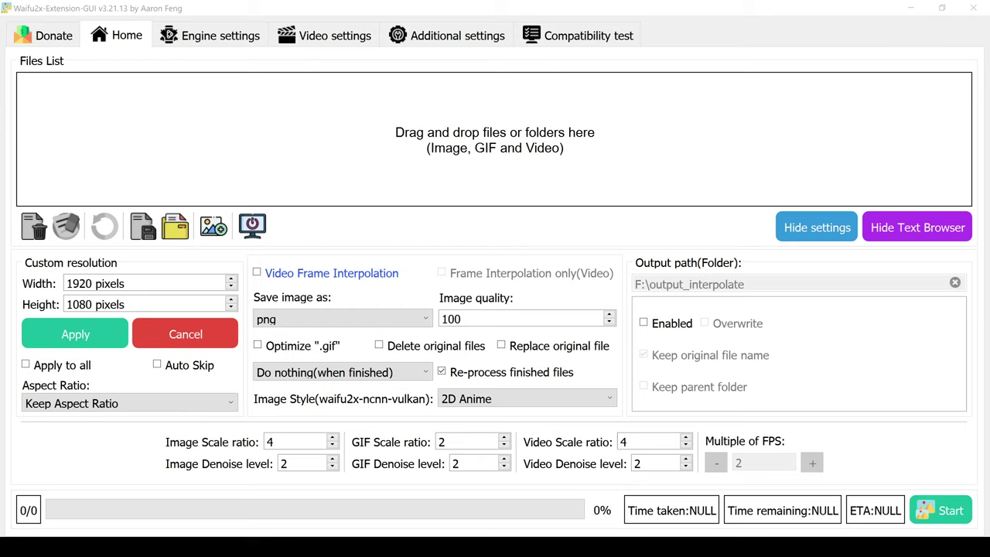
pyautogui.moveTo(250, 199); pyautogui.dragTo(397, 160)
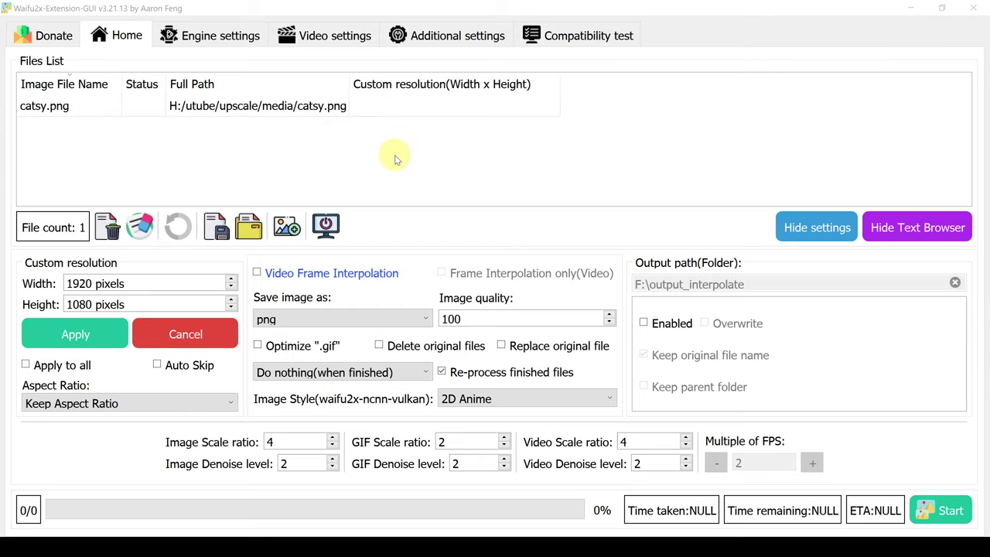
# Set the image engine to waifu2x-caffe and choose upconv_7_anime_style_art_rgb as its 2D Anime model.
pyautogui.click(207, 40)
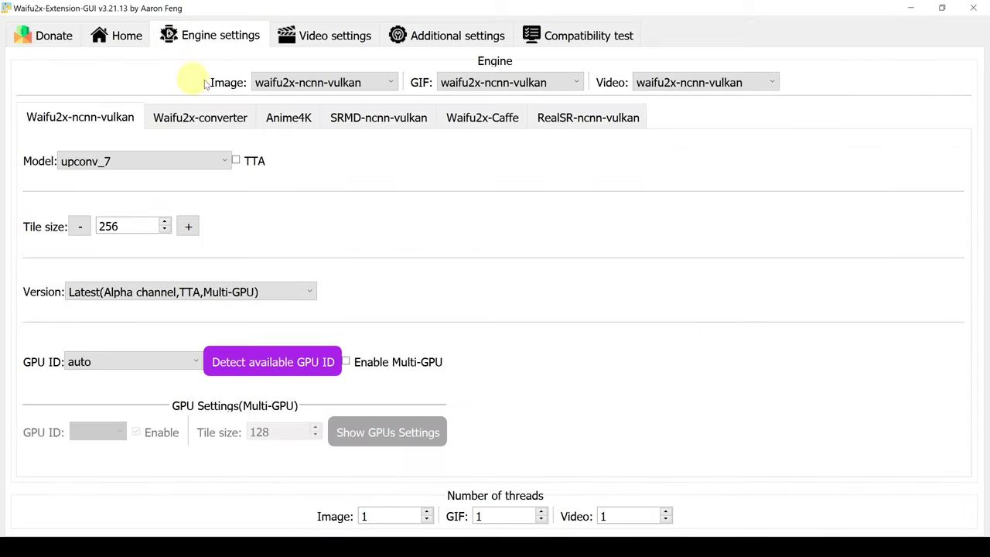
pyautogui.click(341, 82)
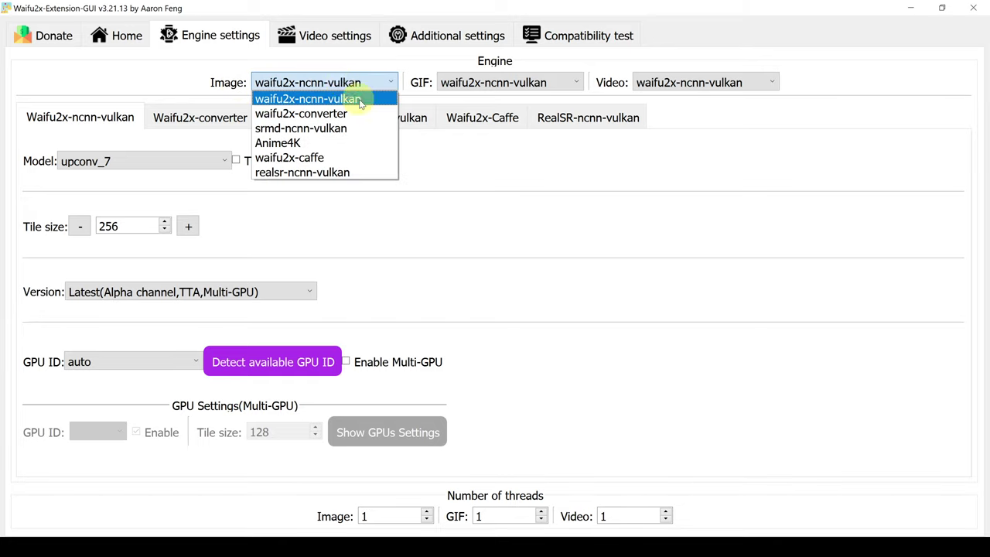
pyautogui.click(321, 158)
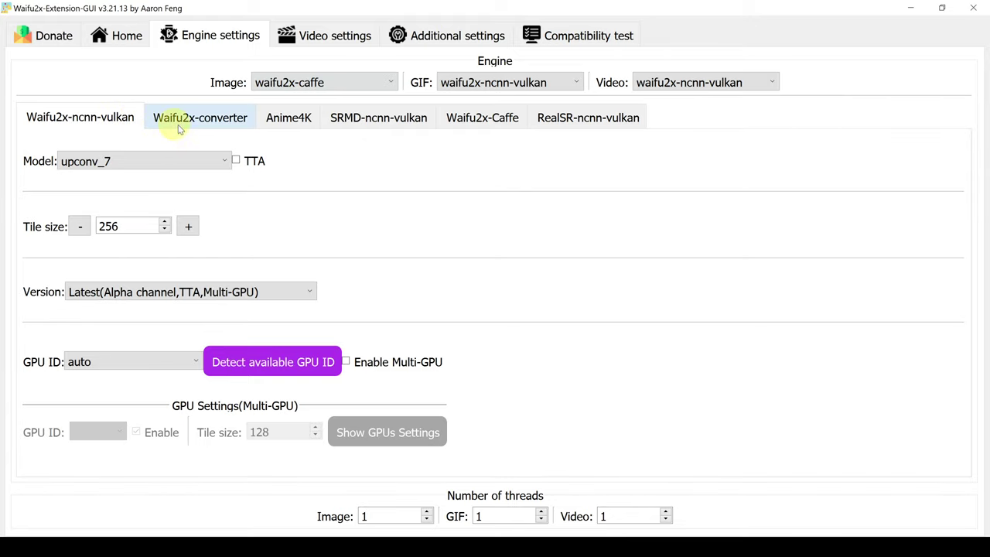
pyautogui.click(503, 122)
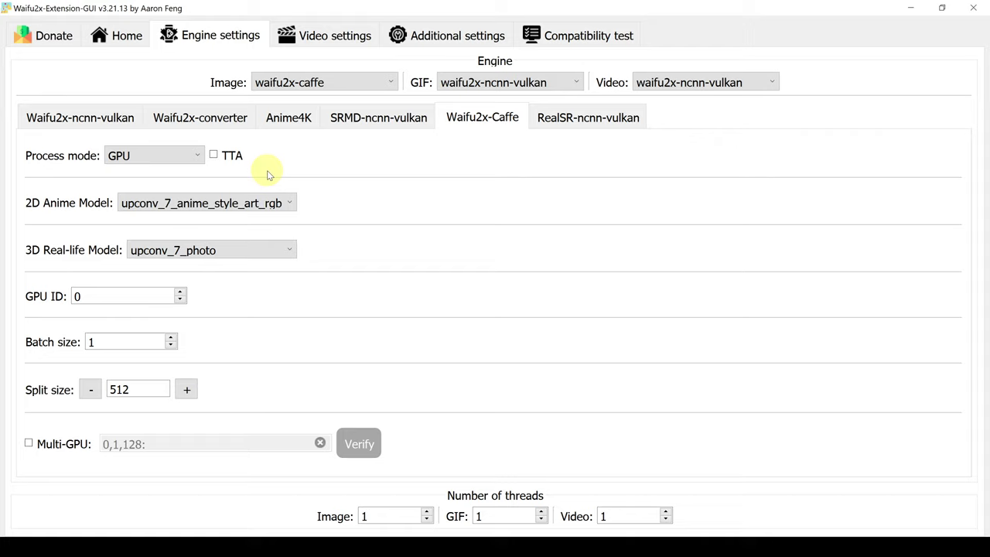
pyautogui.click(183, 203)
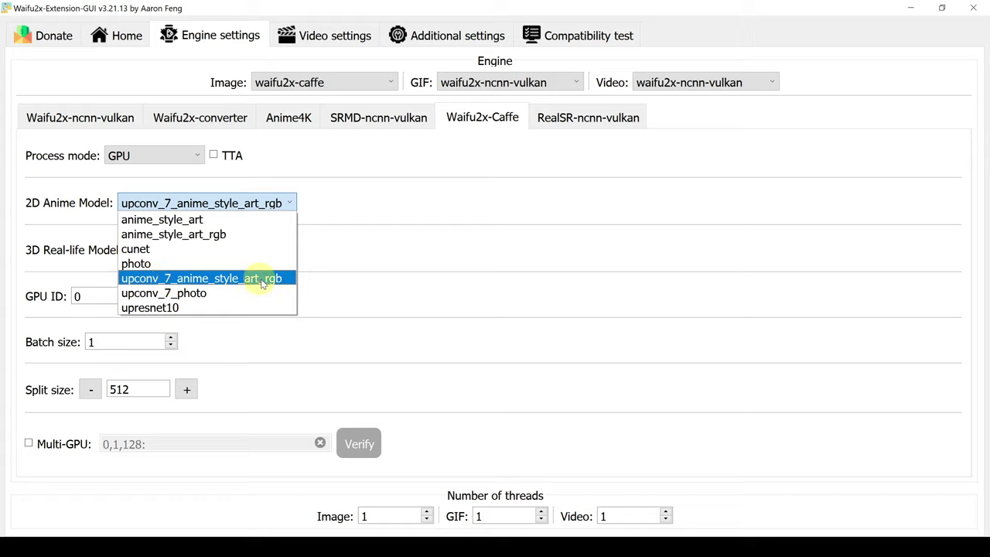
pyautogui.click(261, 279)
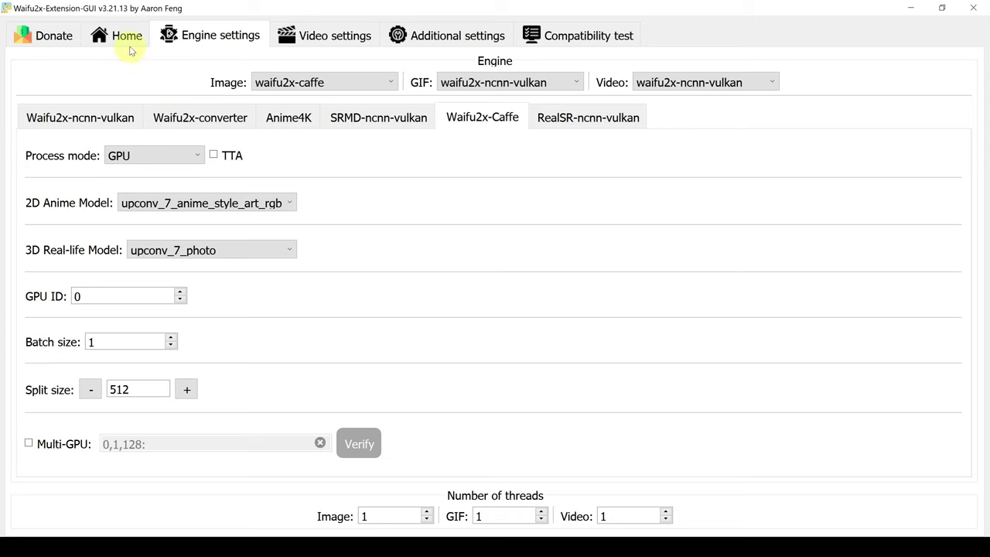
# Choose 2D Anime as the image style for waifu2x-caffe on the Home page.
pyautogui.click(123, 41)
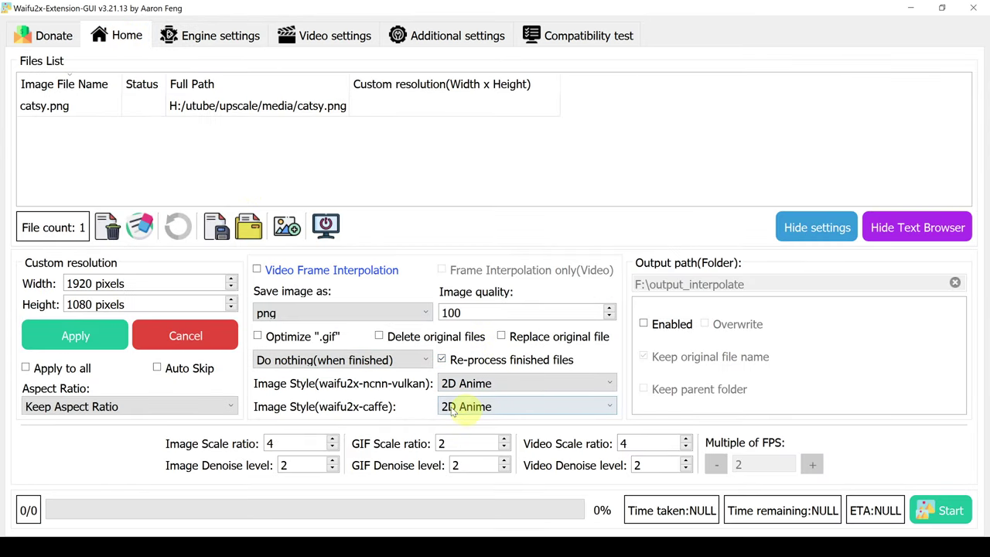
pyautogui.click(492, 410)
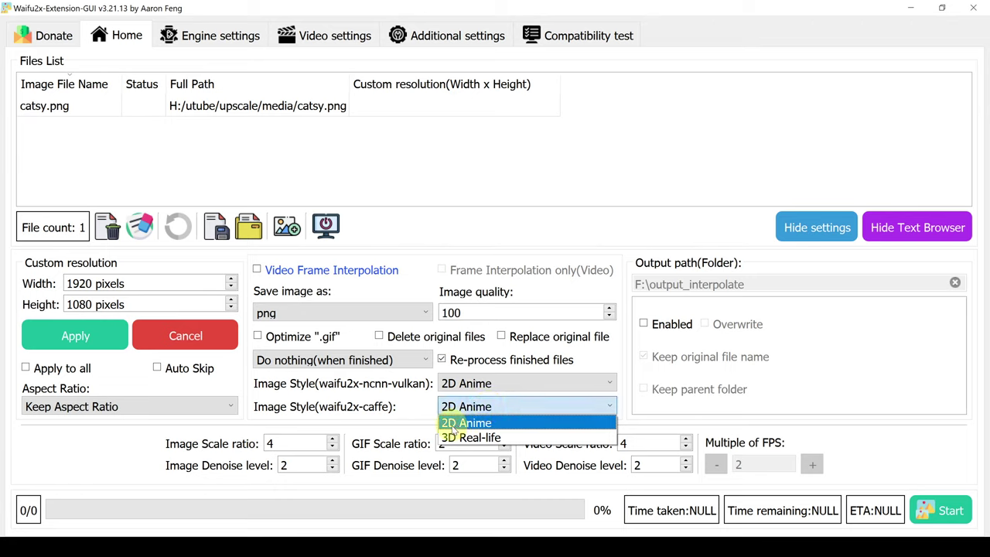
pyautogui.click(467, 423)
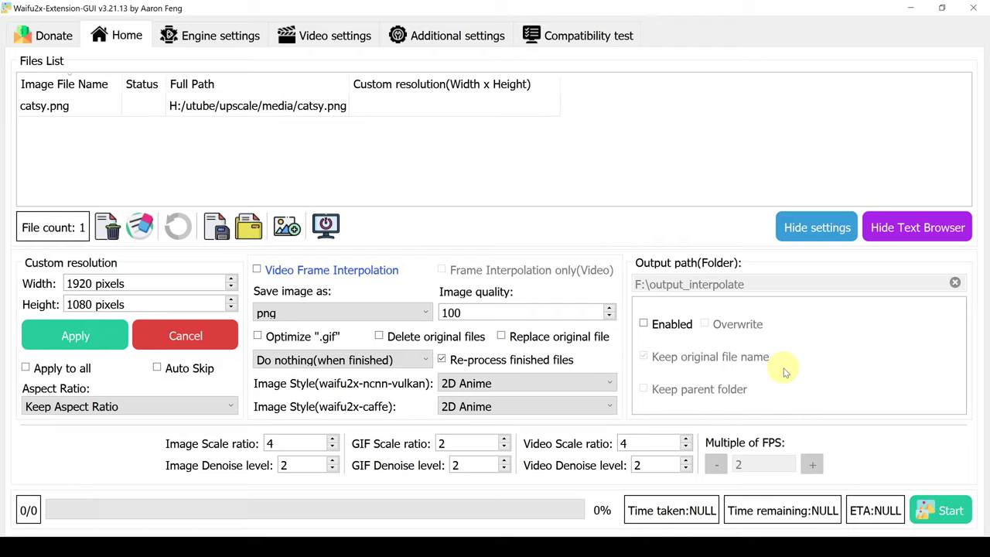
pyautogui.click(643, 325)
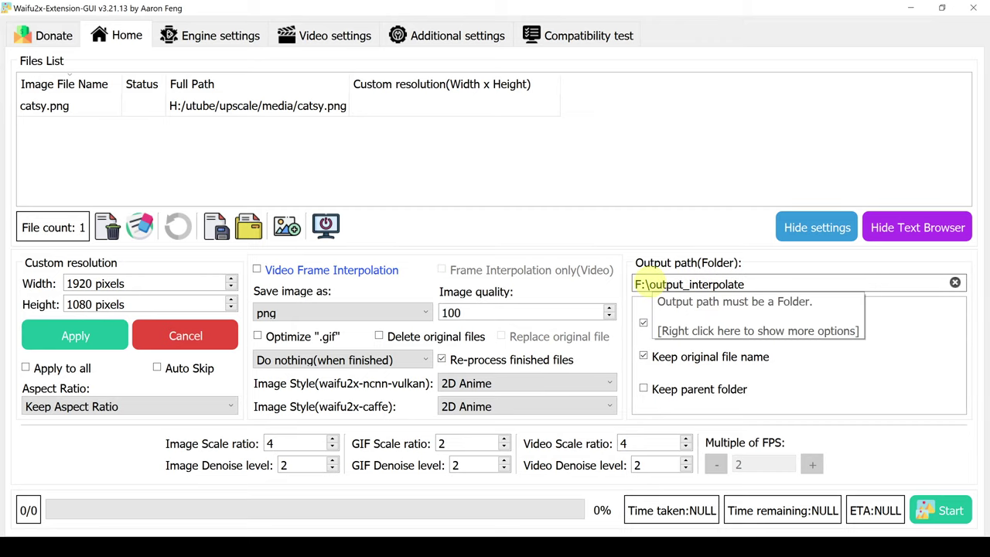
pyautogui.click(643, 324)
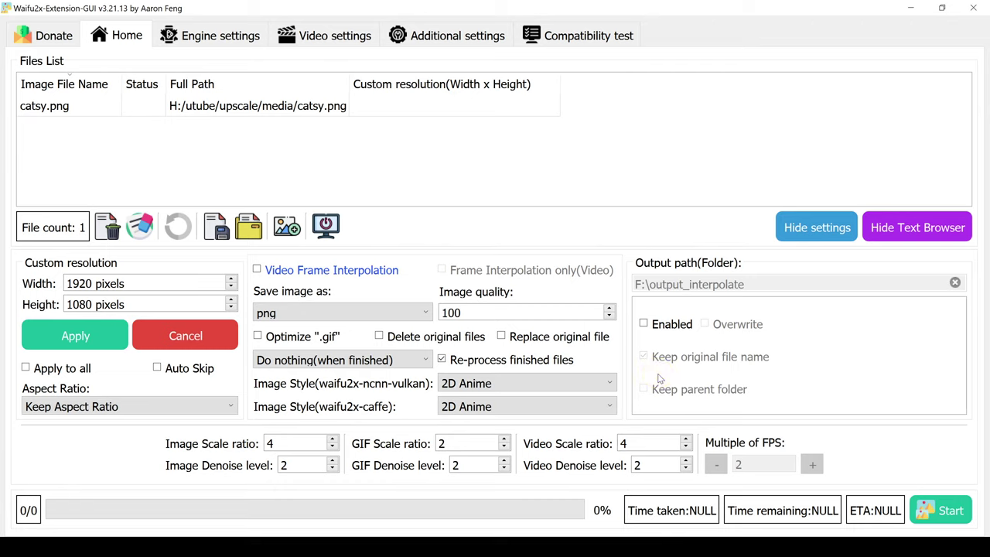
pyautogui.click(645, 389)
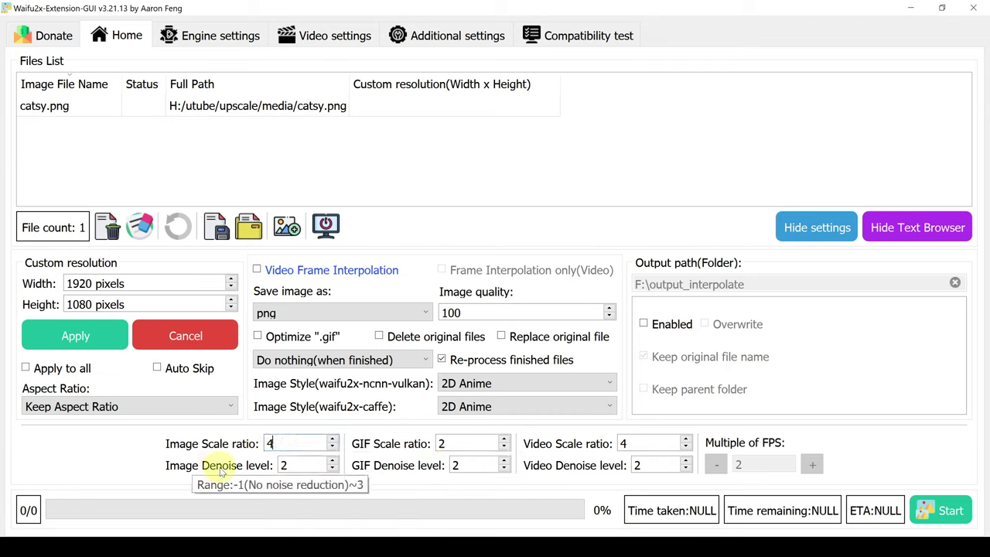
# Try the image denoise level at -1 and 3, and return it to -1.
pyautogui.click(333, 469)
pyautogui.click(332, 469)
pyautogui.click(333, 470)
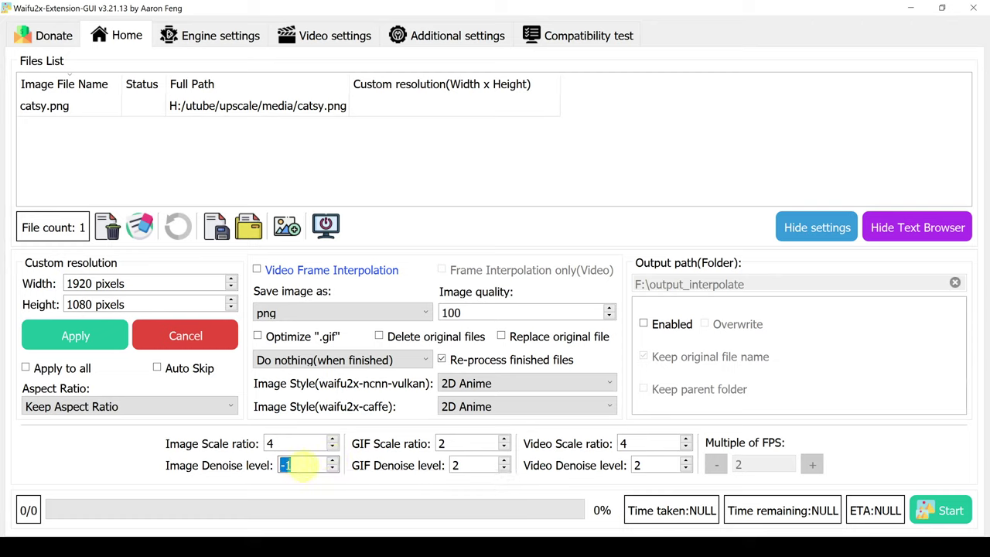
pyautogui.scroll(4, 285, 464)
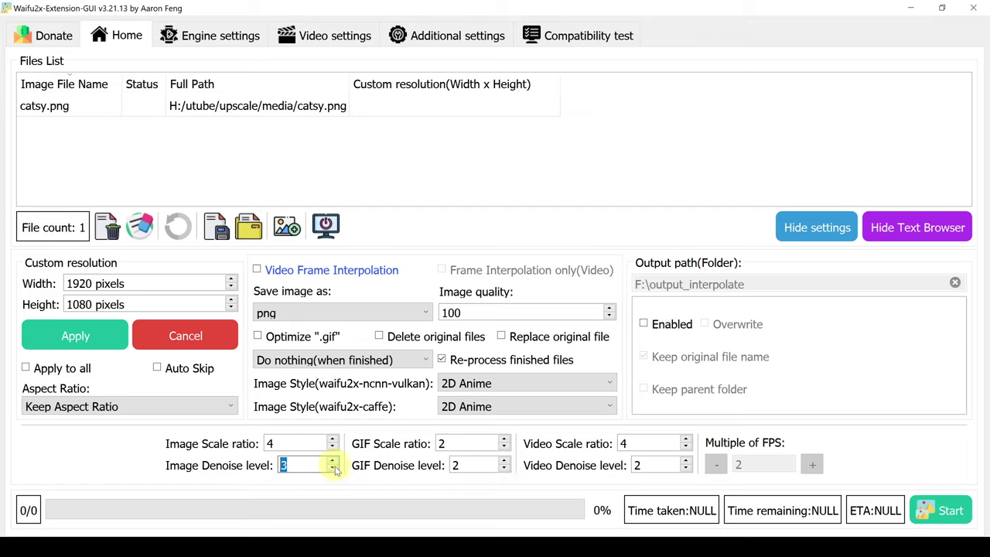
pyautogui.click(331, 469)
pyautogui.click(332, 462)
pyautogui.click(332, 462)
pyautogui.click(332, 462)
pyautogui.click(333, 462)
pyautogui.click(333, 470)
pyautogui.click(333, 470)
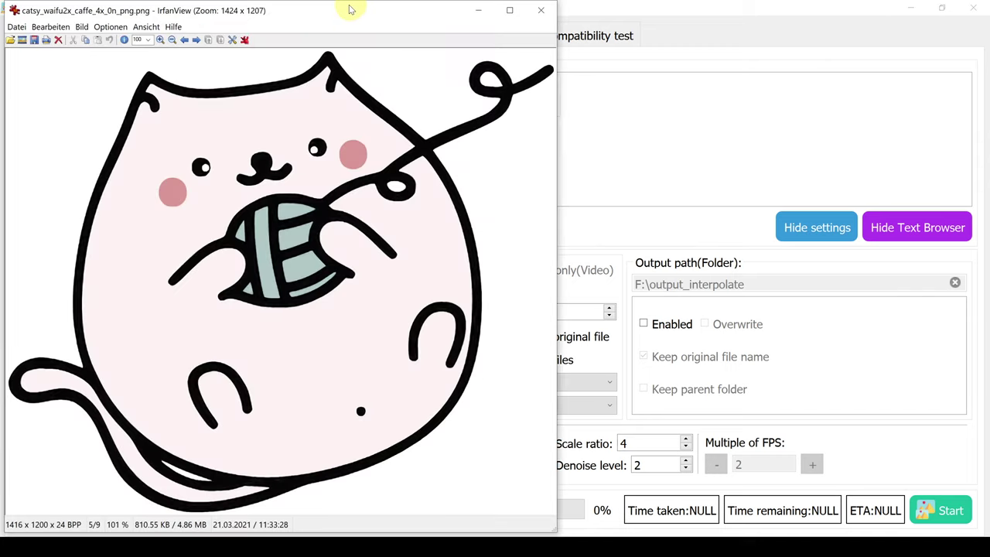
# Compare the 4x waifu2x-caffe cat images with denoise levels 0 and 3 side by side, zoomed in on the yarn ball, and minimize both.
pyautogui.moveTo(354, 9); pyautogui.dragTo(764, 17)
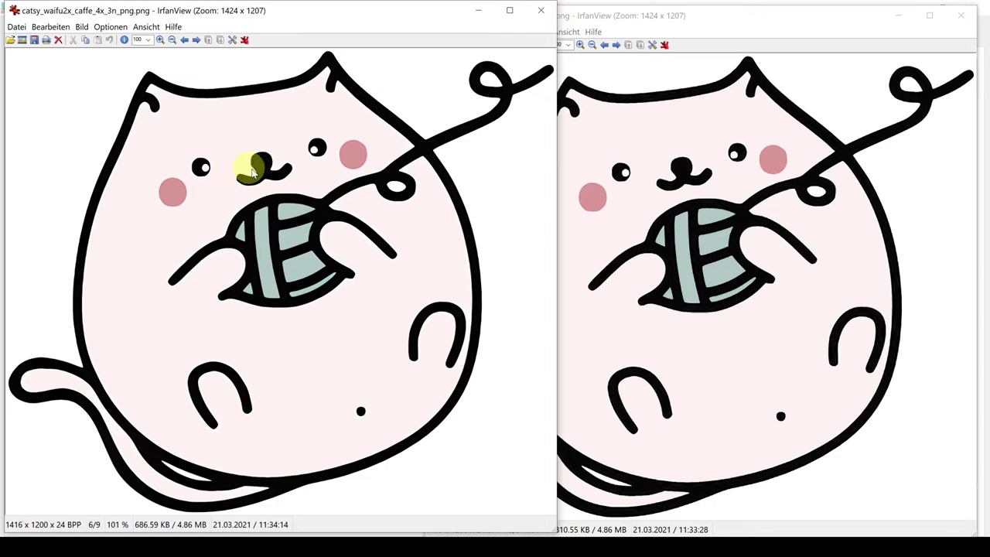
pyautogui.moveTo(193, 158); pyautogui.dragTo(375, 265)
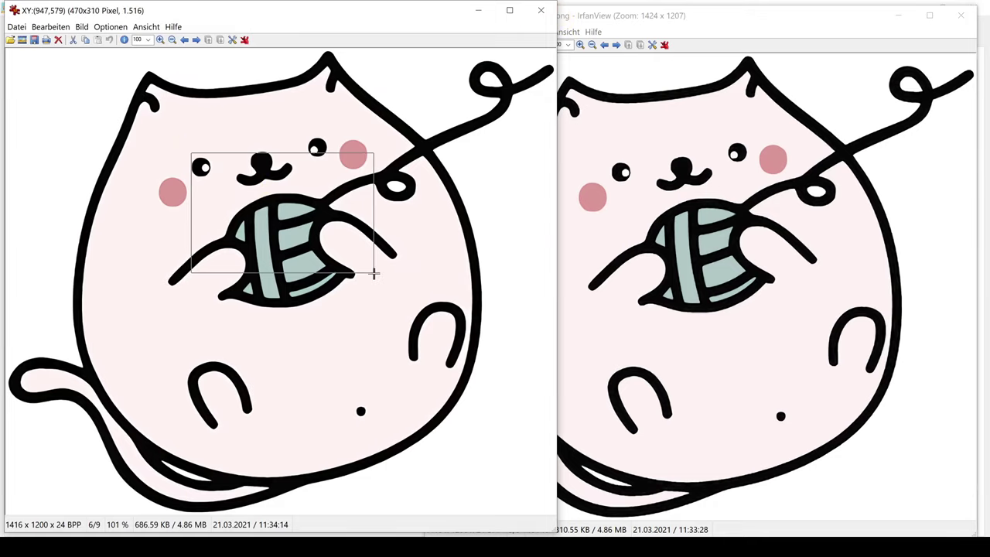
pyautogui.click(276, 209)
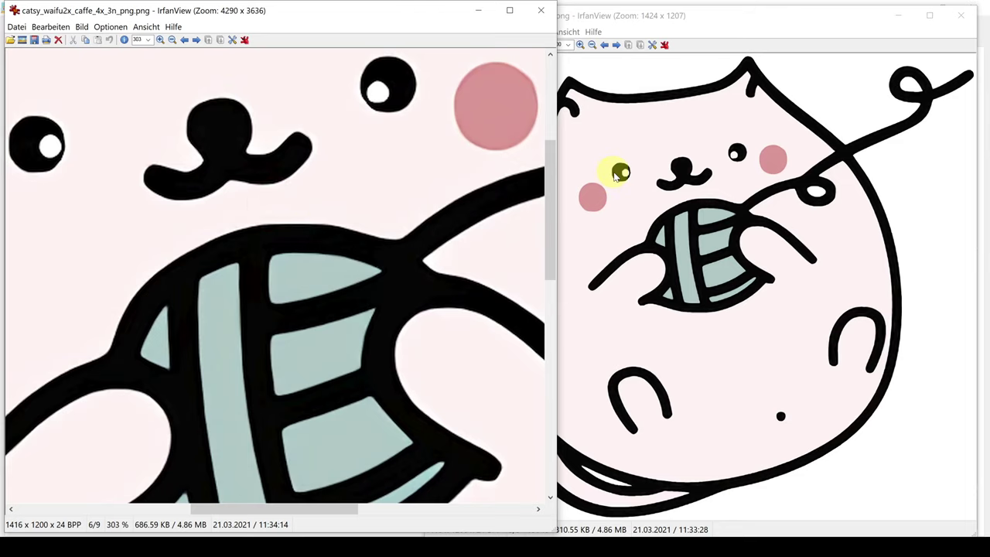
pyautogui.moveTo(593, 137); pyautogui.dragTo(785, 274)
pyautogui.click(728, 238)
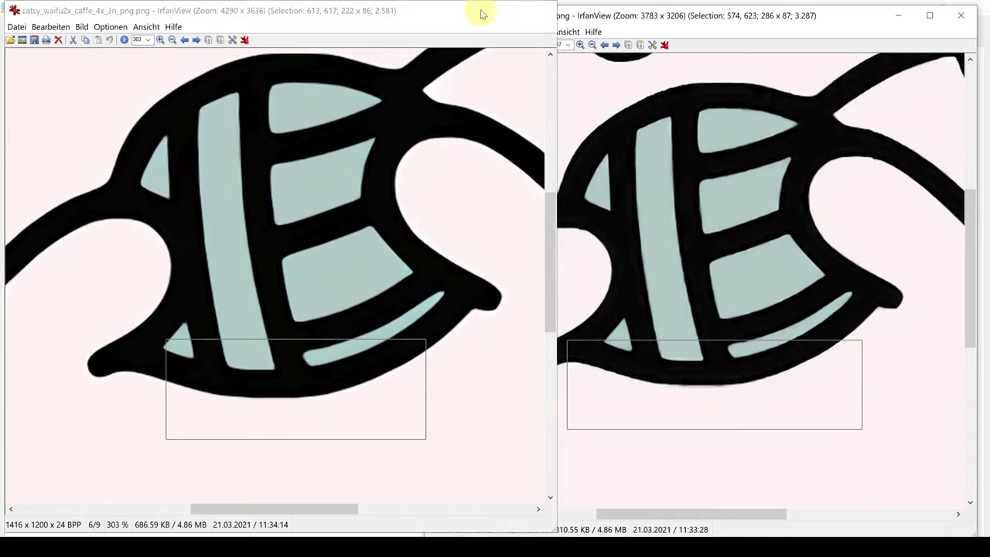
pyautogui.click(482, 10)
pyautogui.click(899, 14)
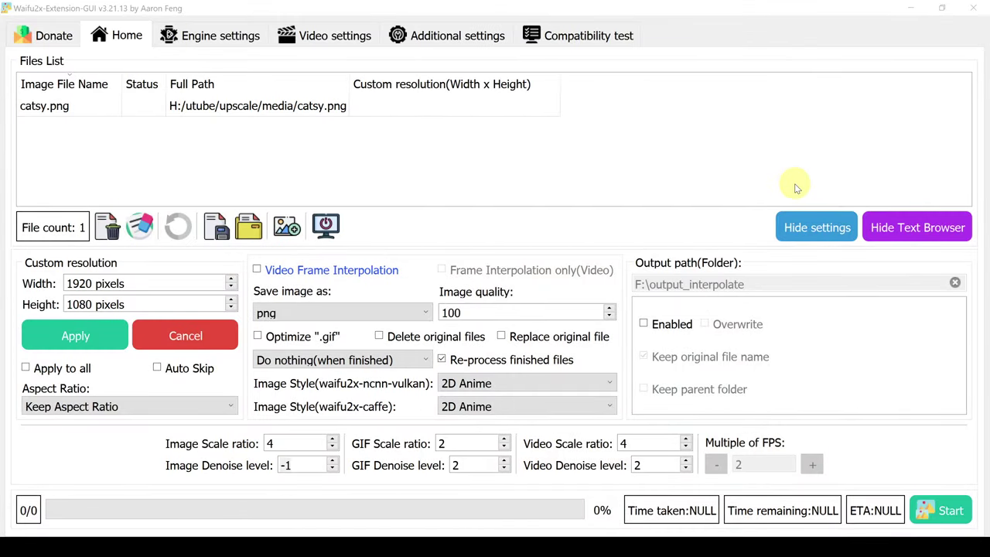
# Set the image denoise level to 0.
pyautogui.click(333, 461)
pyautogui.click(333, 461)
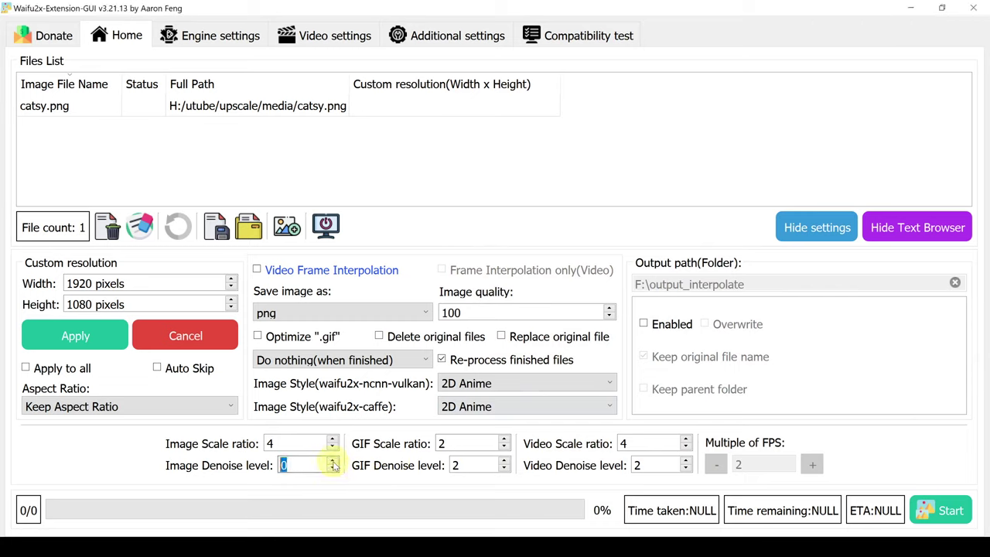
# Set the image denoise level to 3, run the 4x upscale of catsy.png, and dismiss the completion summary.
pyautogui.click(333, 461)
pyautogui.click(333, 461)
pyautogui.click(333, 462)
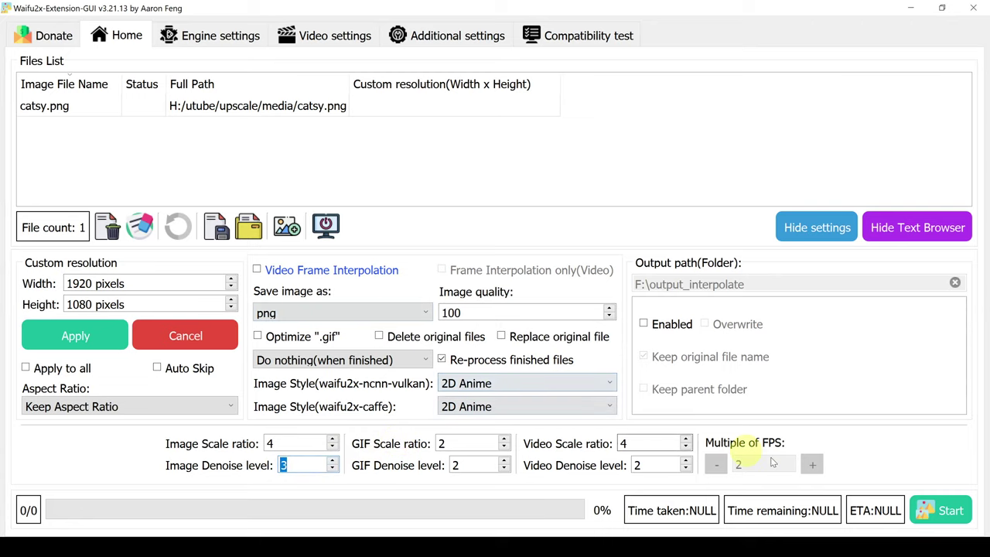
pyautogui.click(942, 512)
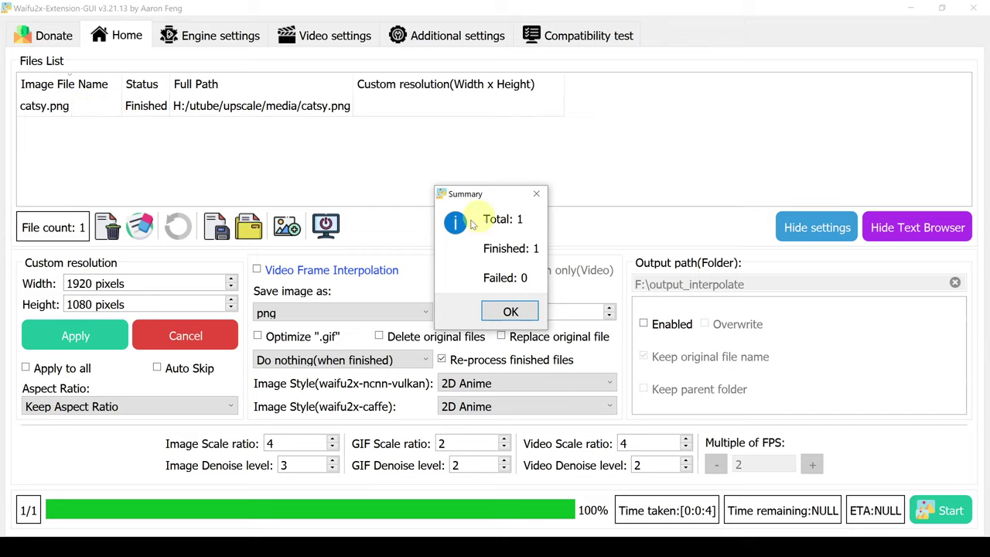
pyautogui.click(507, 311)
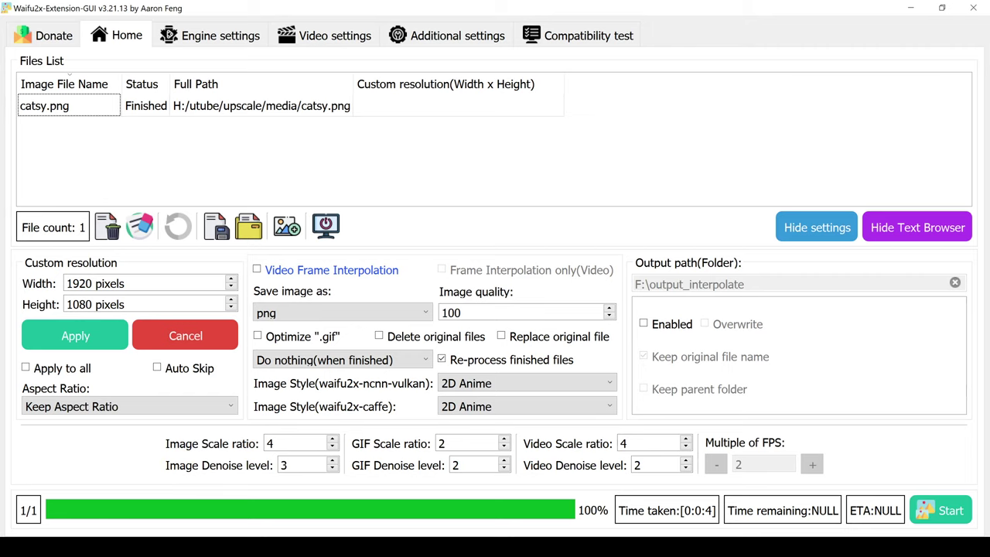
# Open the upscaled catsy image, zoom in on the cat's face and yarn ball to inspect the line quality, and close the viewer.
pyautogui.doubleClick(44, 106)
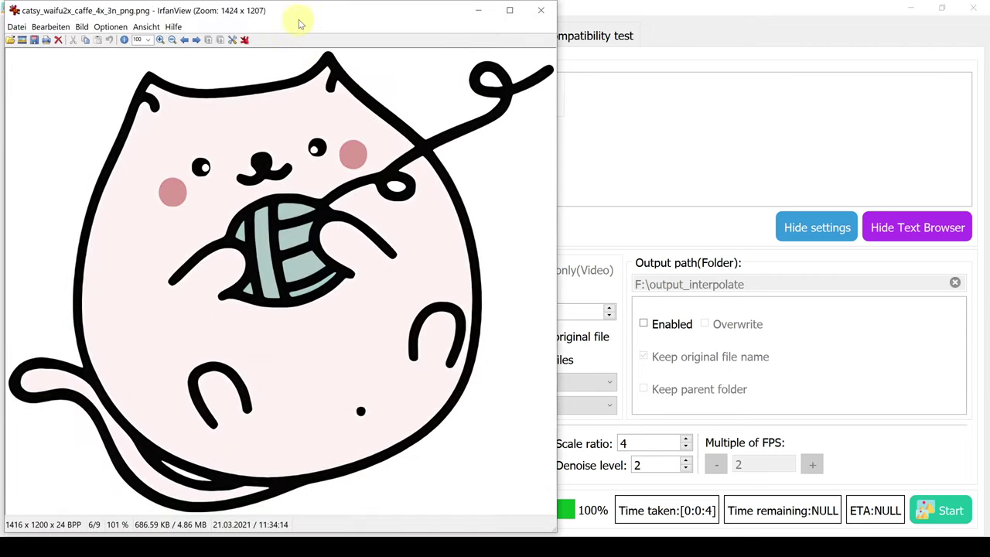
pyautogui.moveTo(294, 20); pyautogui.dragTo(523, 26)
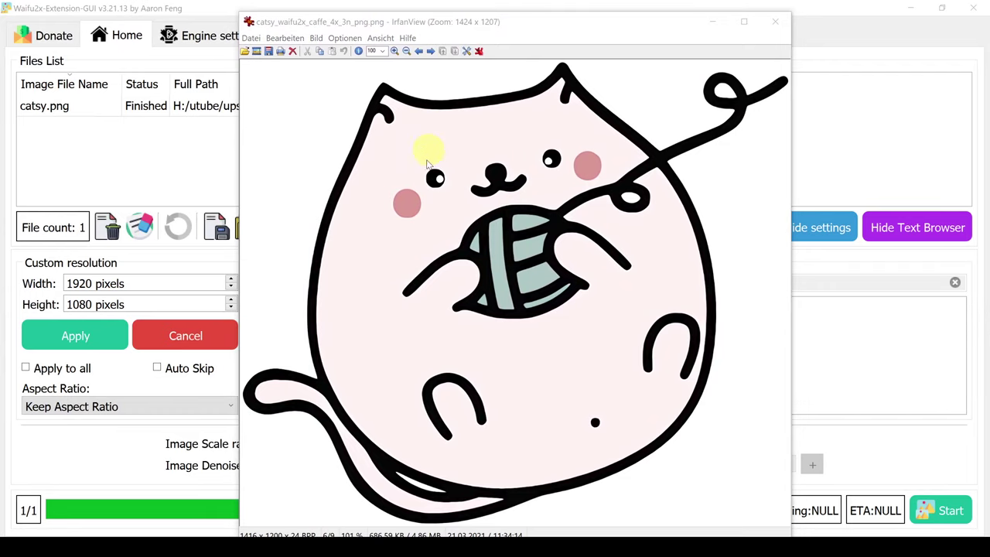
pyautogui.moveTo(334, 122); pyautogui.dragTo(670, 376)
pyautogui.click(633, 382)
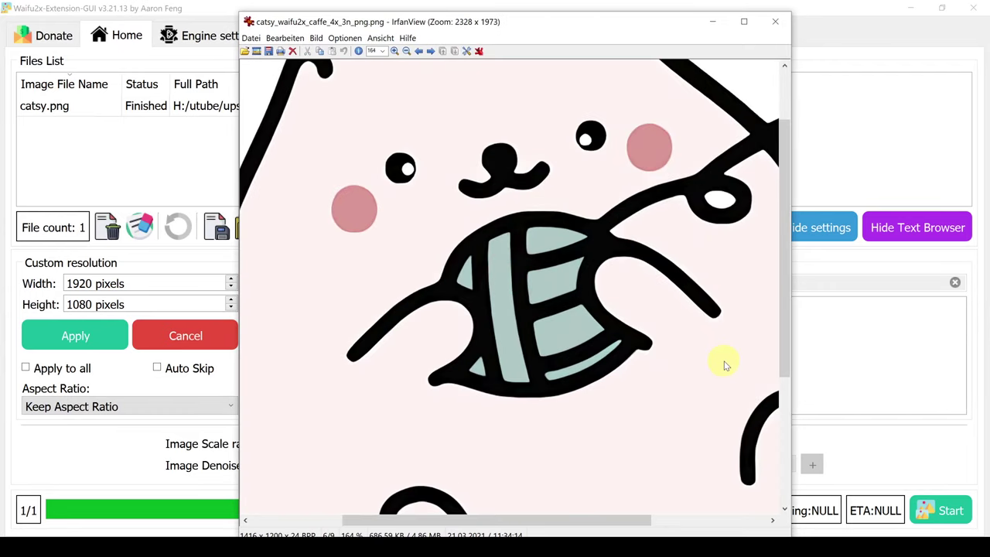
pyautogui.click(775, 21)
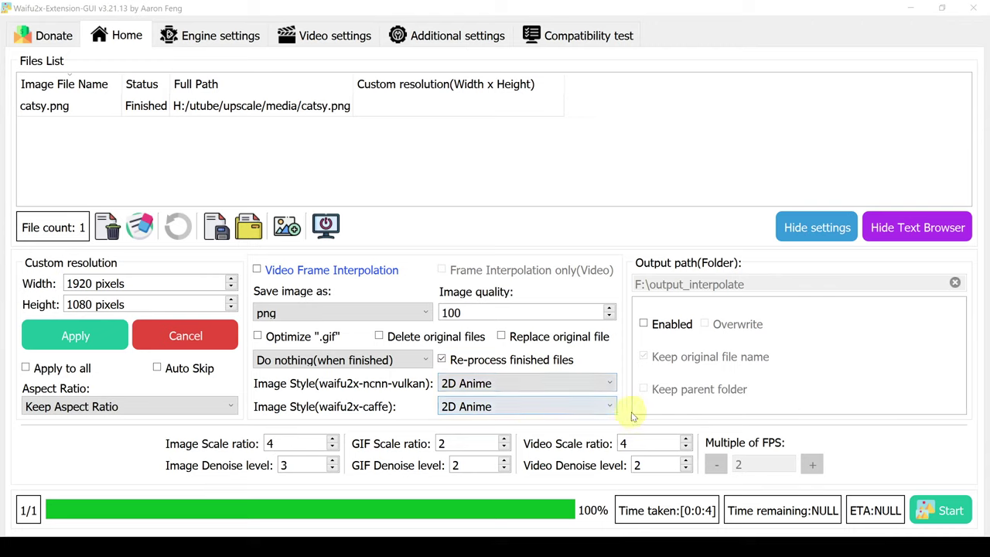